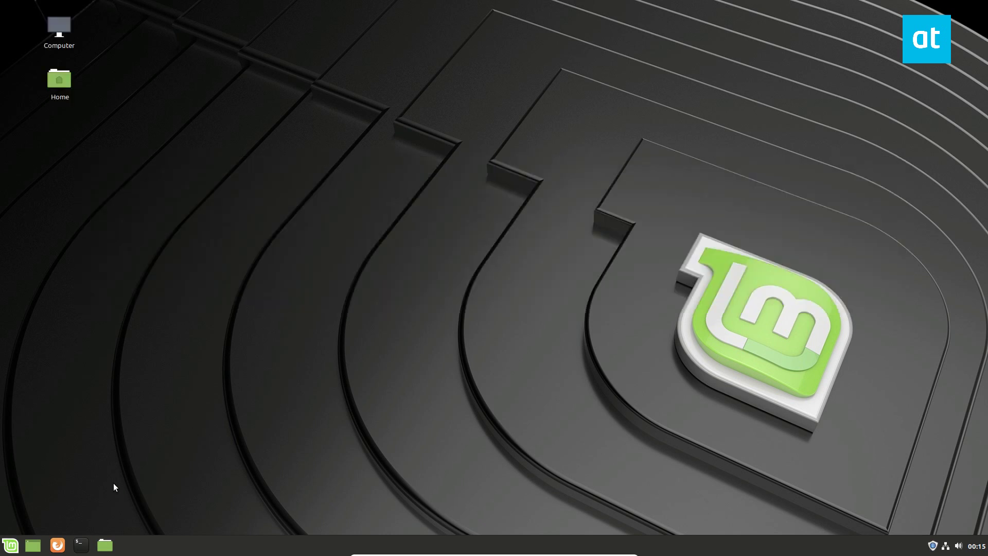
# - Search the Cinnamon application menu for 'time' to find Timeshift
pyautogui.click(11, 545)
pyautogui.click(10, 545)
pyautogui.click(10, 545)
pyautogui.write('time')
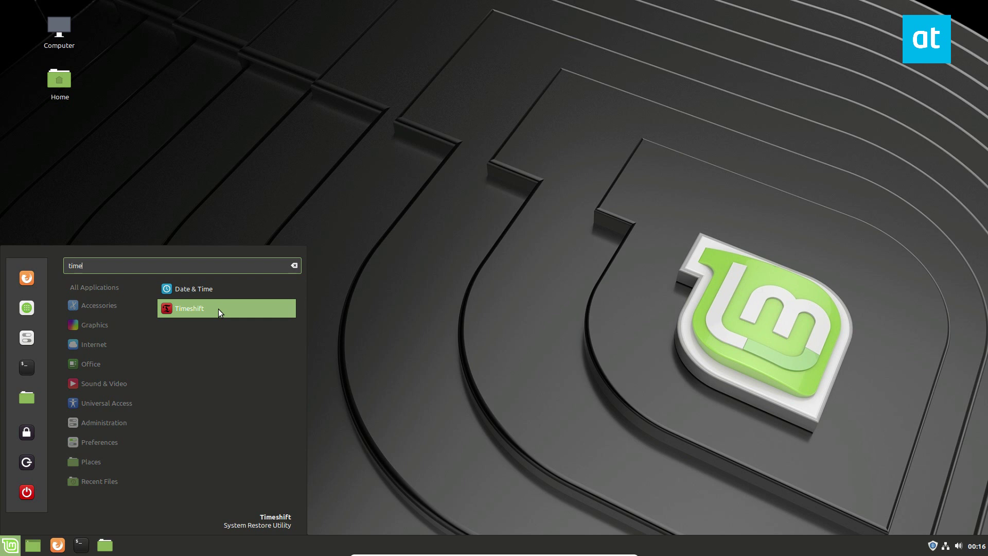
# - Launch Timeshift and authenticate with the account password, retrying after the first attempt fails
pyautogui.click(221, 310)
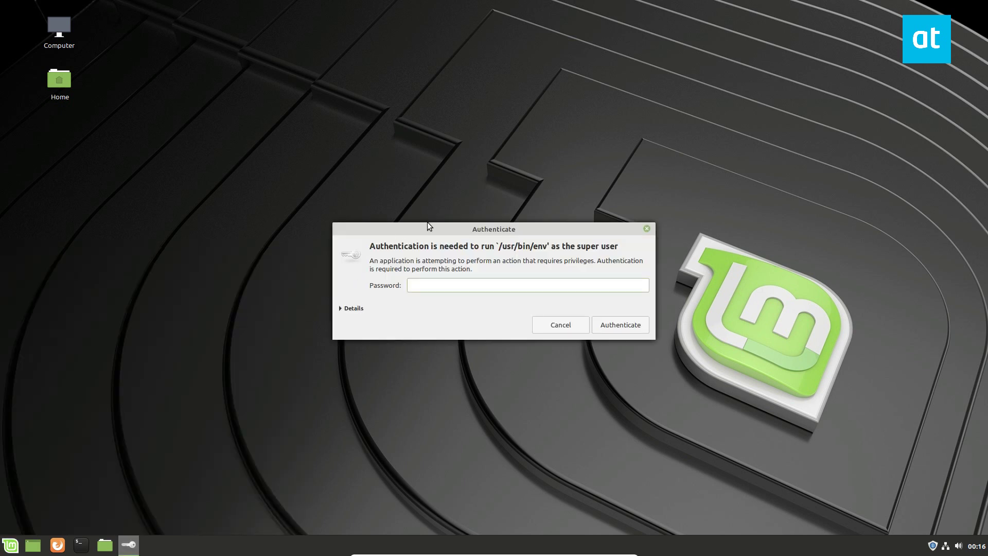
pyautogui.write('****')
pyautogui.press('Return')
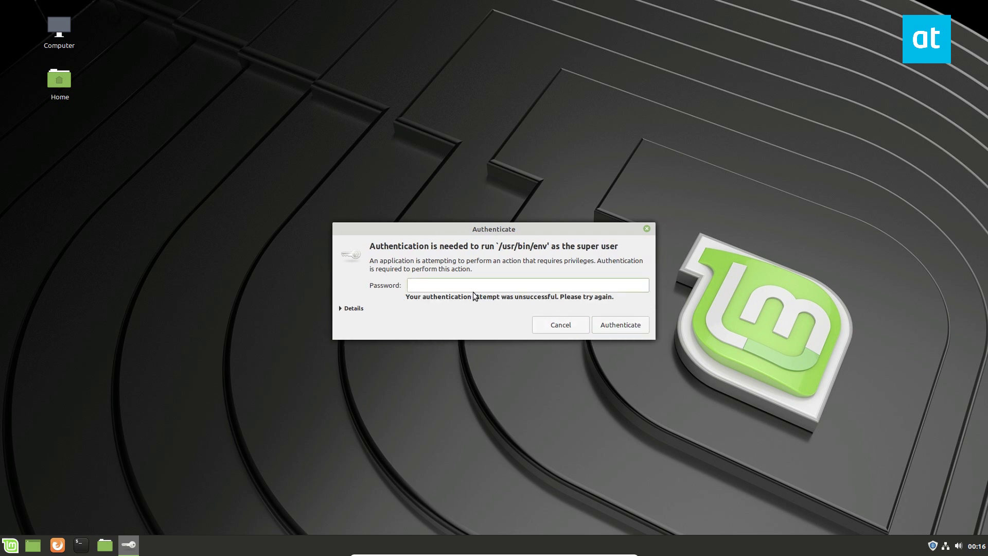
pyautogui.write('***********')
pyautogui.press('Return')
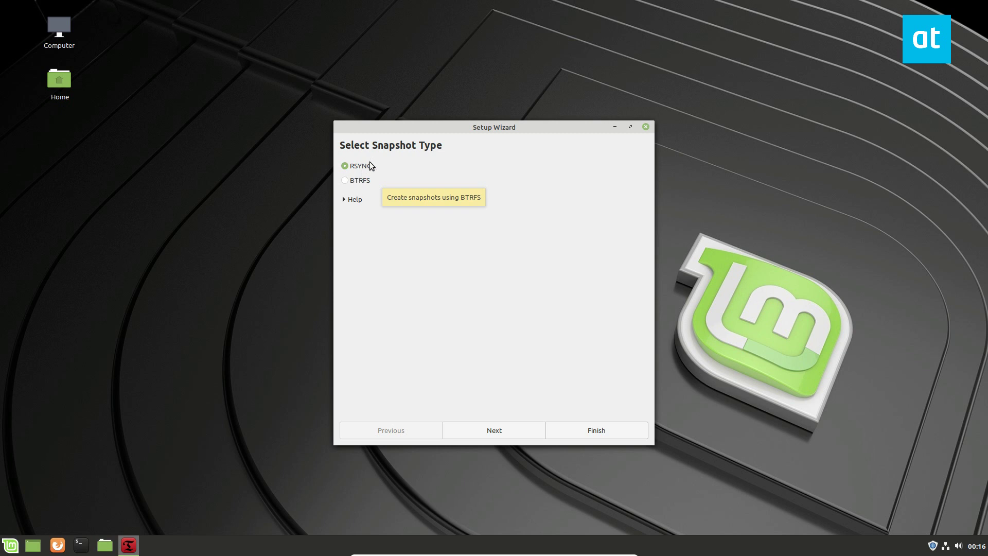
# - Keep RSYNC as the snapshot type and continue to the snapshot location
pyautogui.click(491, 430)
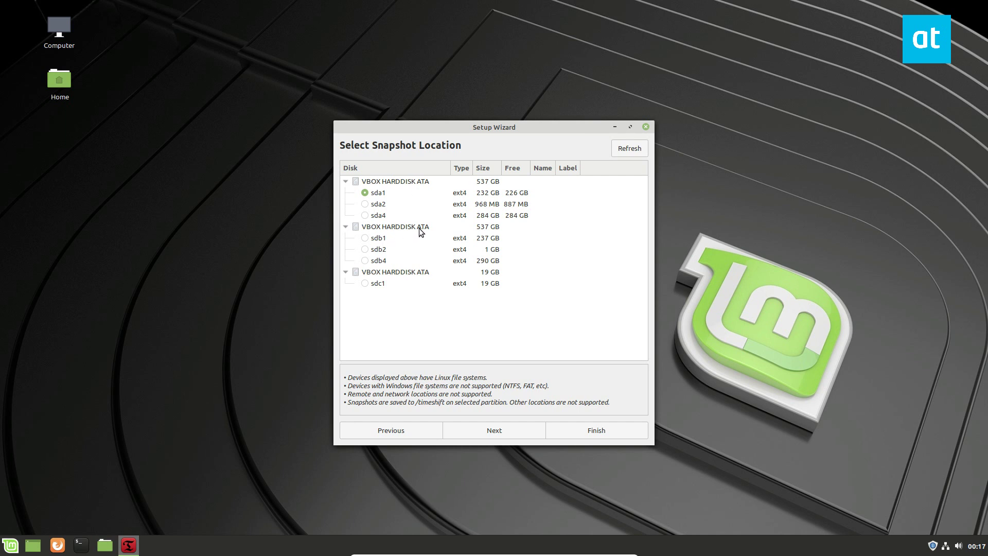
# - Replace daily snapshots with a weekly schedule keeping 2 snapshots
pyautogui.click(515, 433)
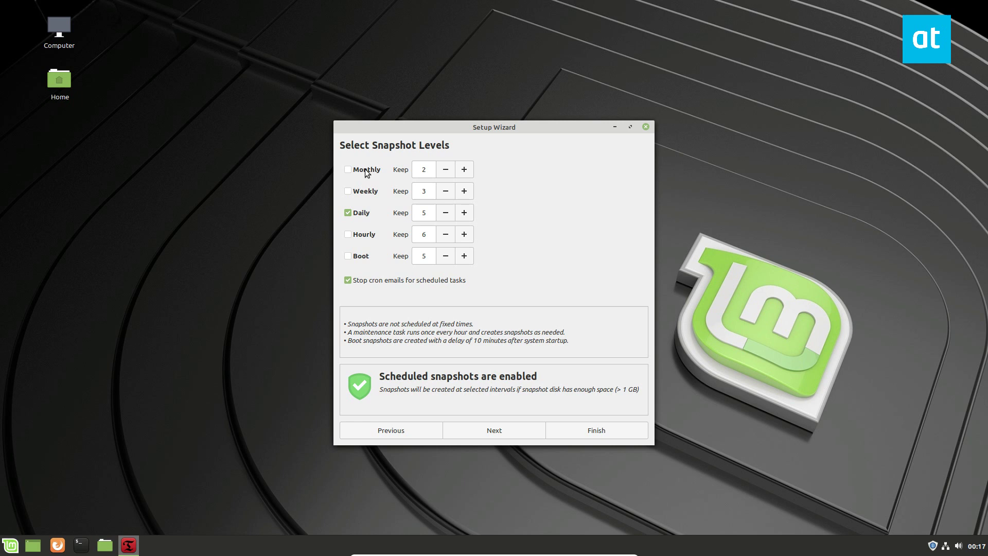
pyautogui.click(349, 213)
pyautogui.click(352, 194)
pyautogui.click(445, 192)
pyautogui.click(498, 430)
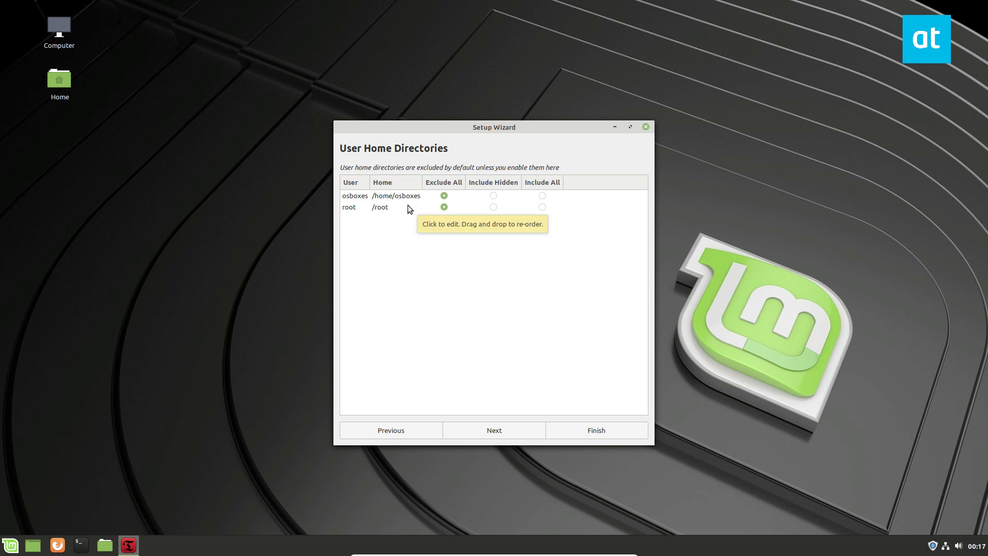
# - Include only hidden files from /home/osboxes and finish the setup wizard
pyautogui.click(542, 197)
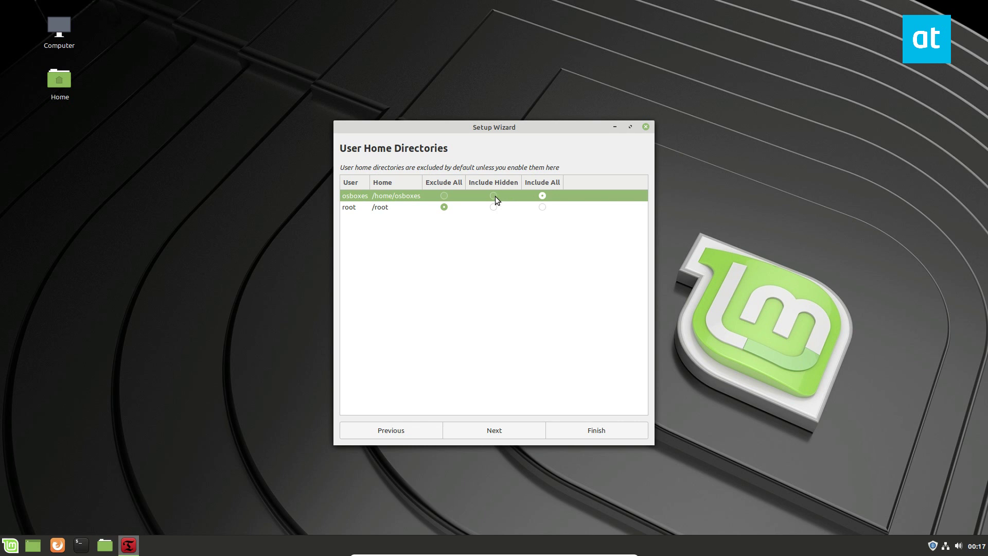
pyautogui.click(493, 196)
pyautogui.click(544, 200)
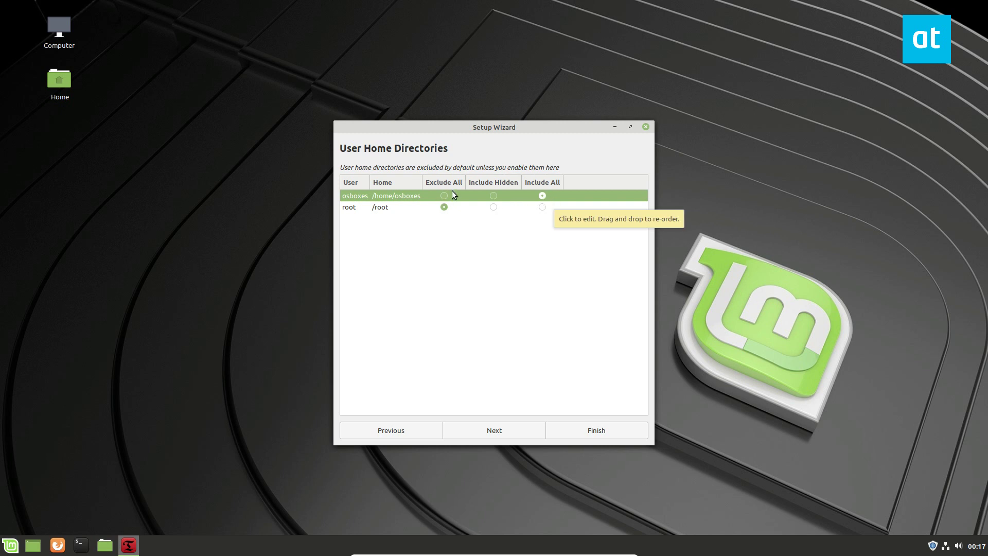
pyautogui.click(494, 196)
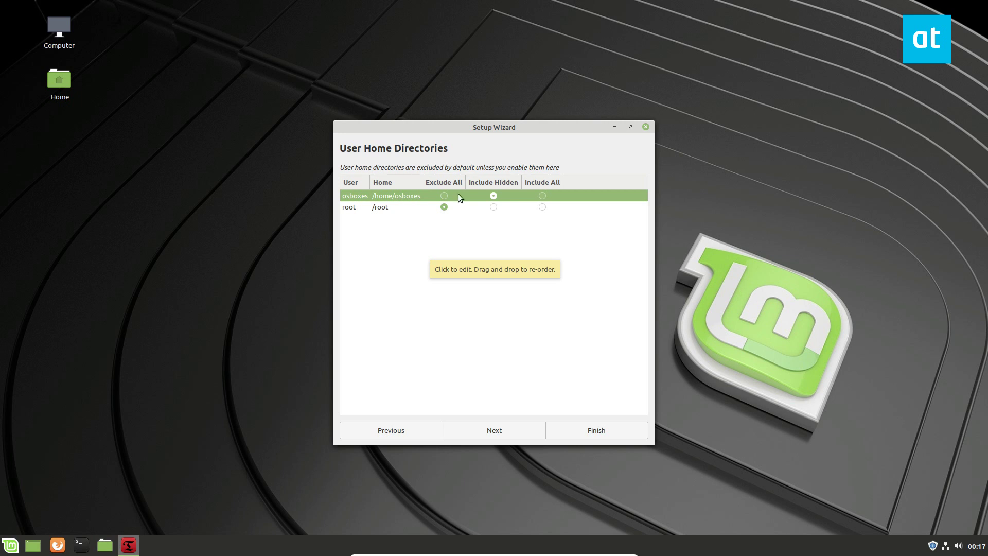
pyautogui.click(490, 426)
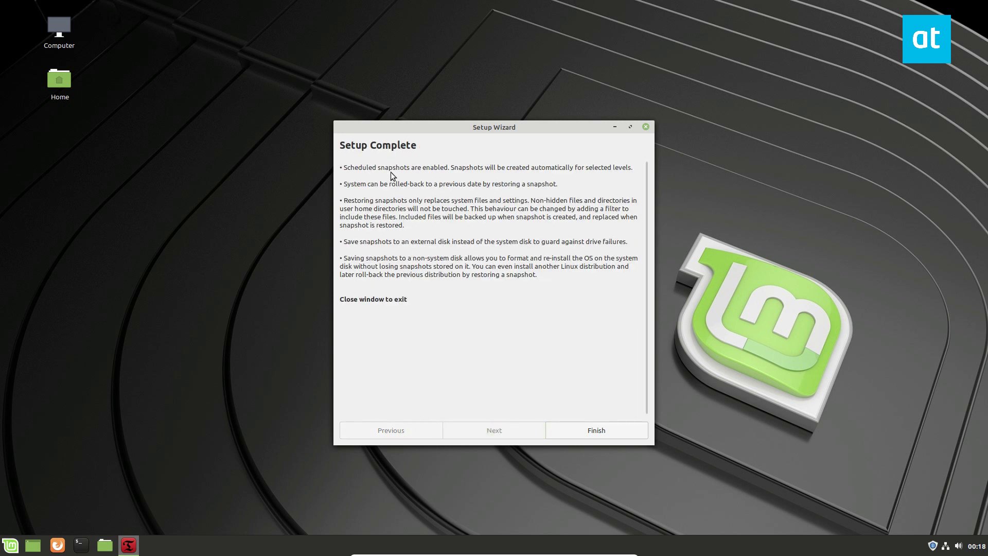
pyautogui.click(609, 434)
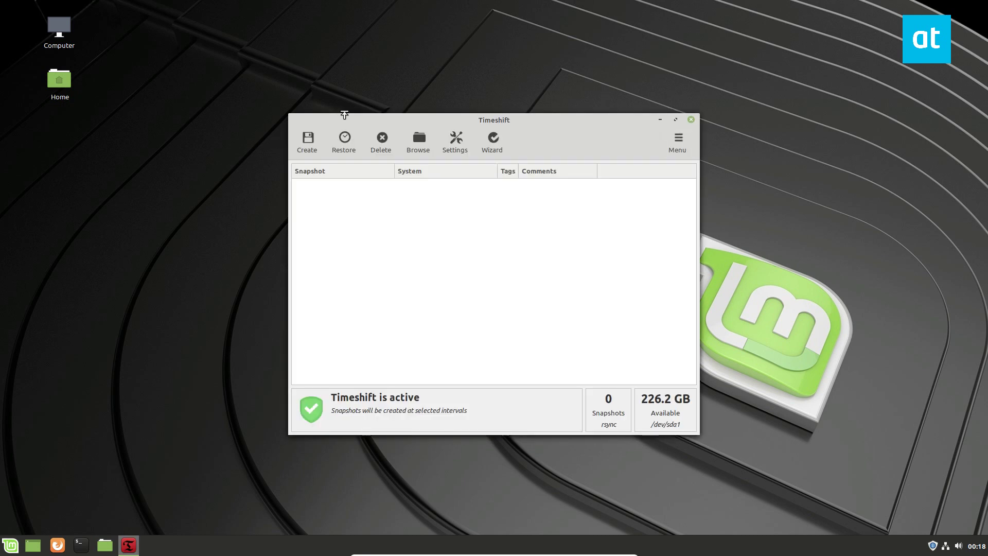
pyautogui.click(308, 137)
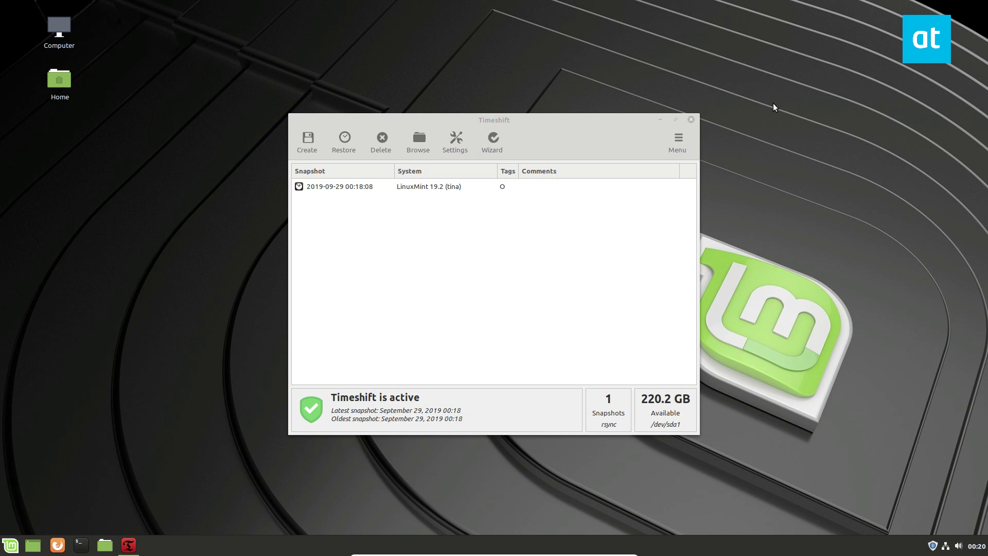
# - Restore the 2019-09-29 snapshot to its original devices and run the file comparison
pyautogui.click(335, 188)
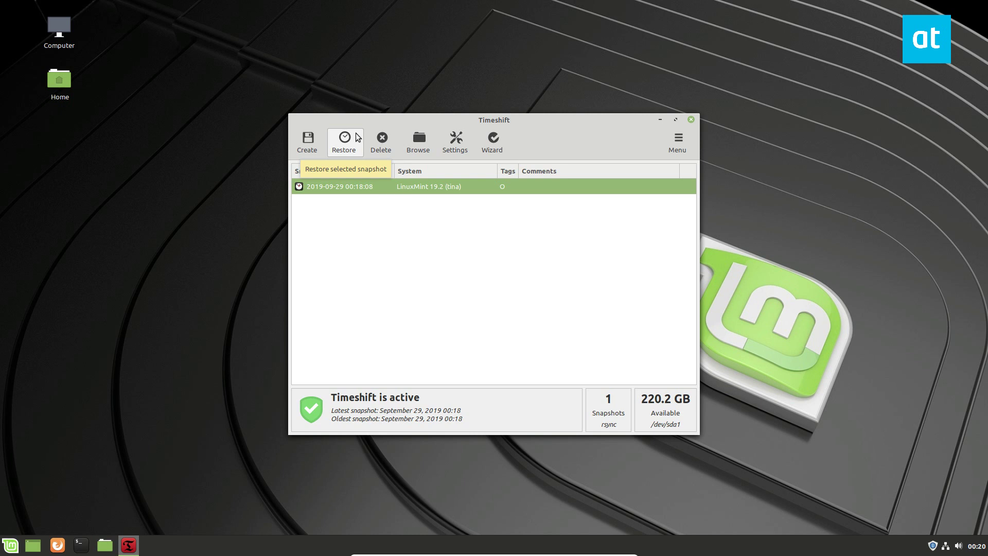
pyautogui.click(340, 149)
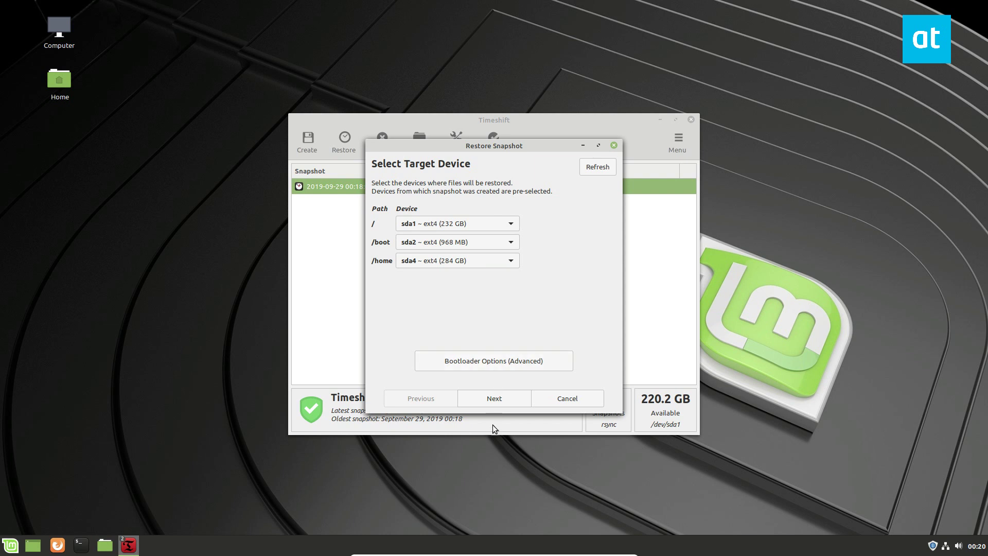
pyautogui.click(494, 399)
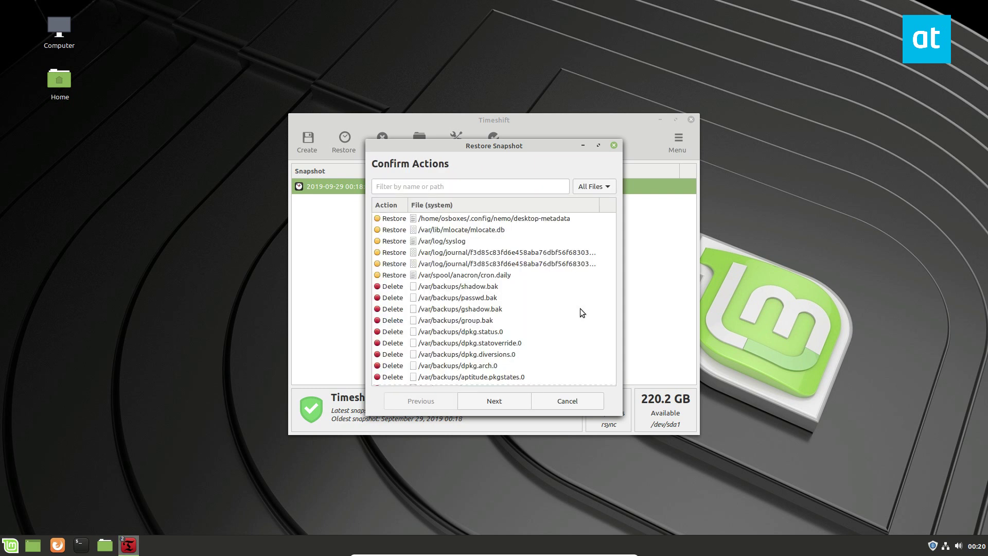
# - Accept the listed restore actions and the warning so the restore begins
pyautogui.scroll(-1, 401, 263)
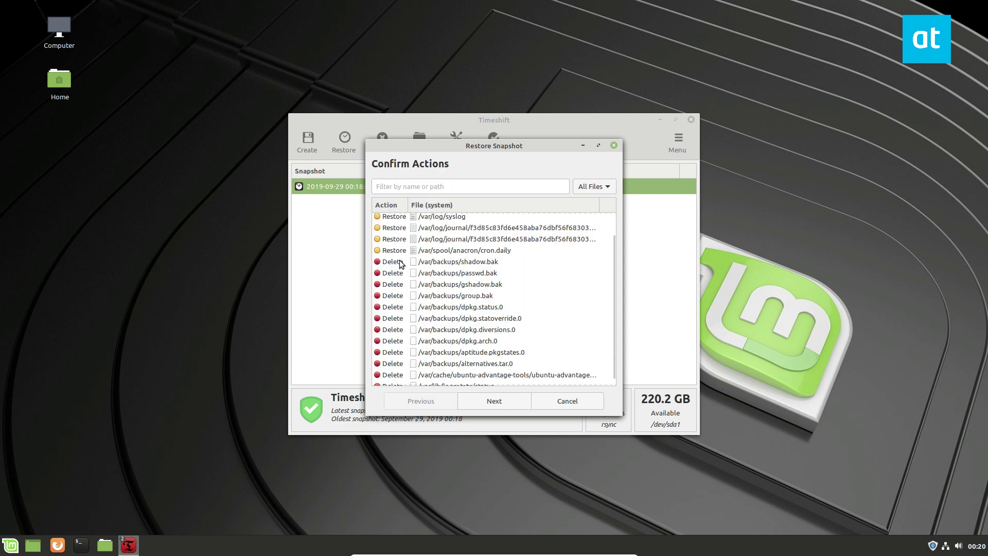
pyautogui.click(497, 402)
pyautogui.click(493, 400)
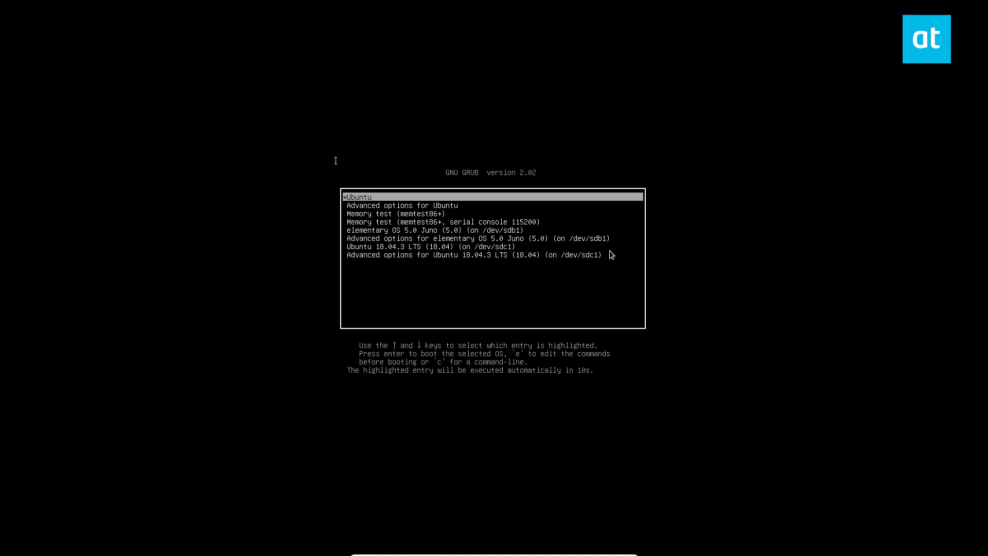
# - Pick an entry in the GNU GRUB menu to boot the restored system
pyautogui.press('Down')
pyautogui.press('Down')
pyautogui.press('Down')
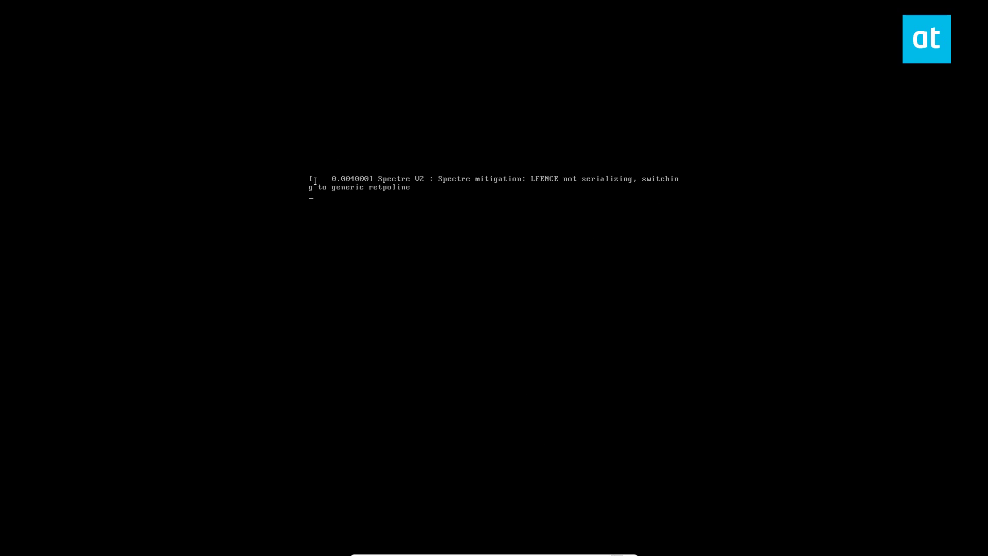
pyautogui.moveTo(606, 551)
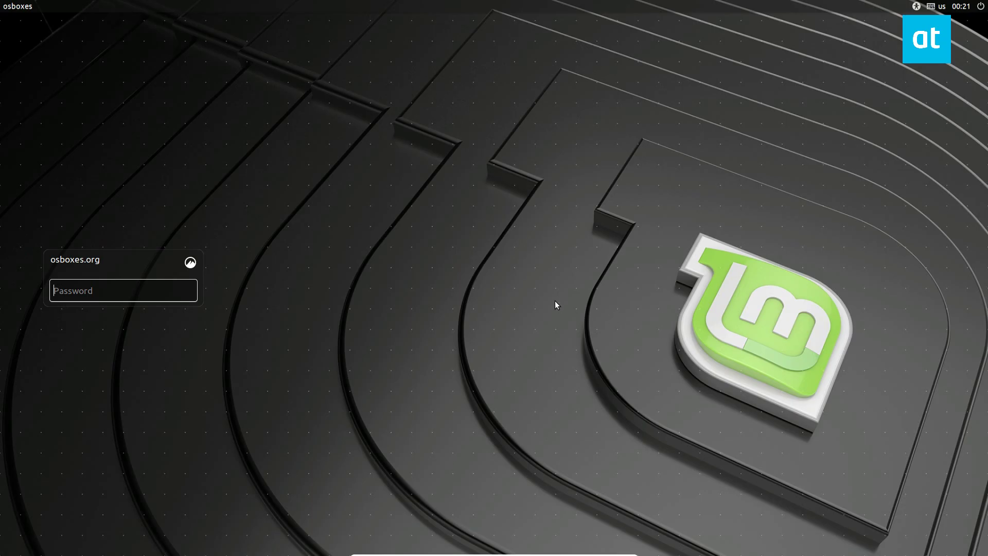
# - Log in with the account password and dismiss the video drivers notification
pyautogui.write('osboxes')
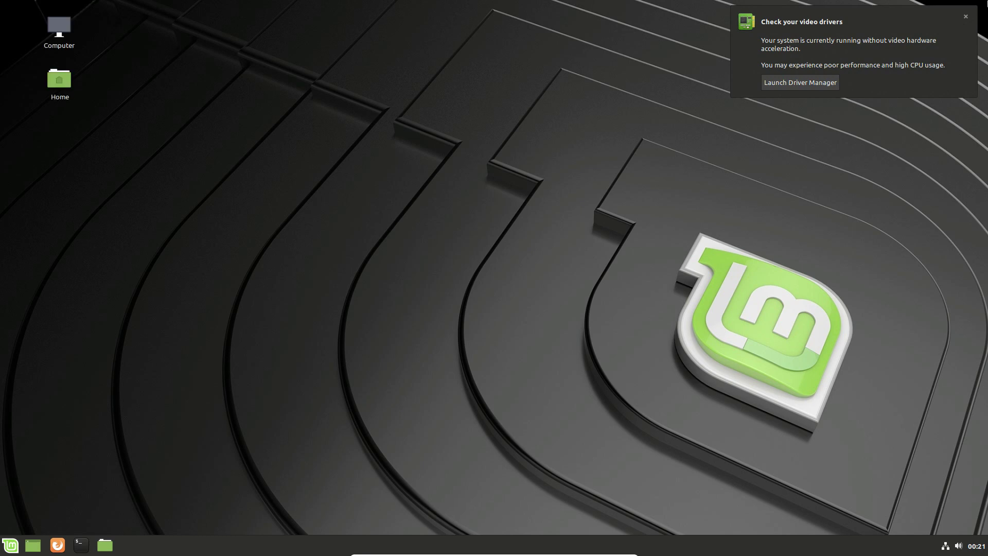
pyautogui.click(967, 18)
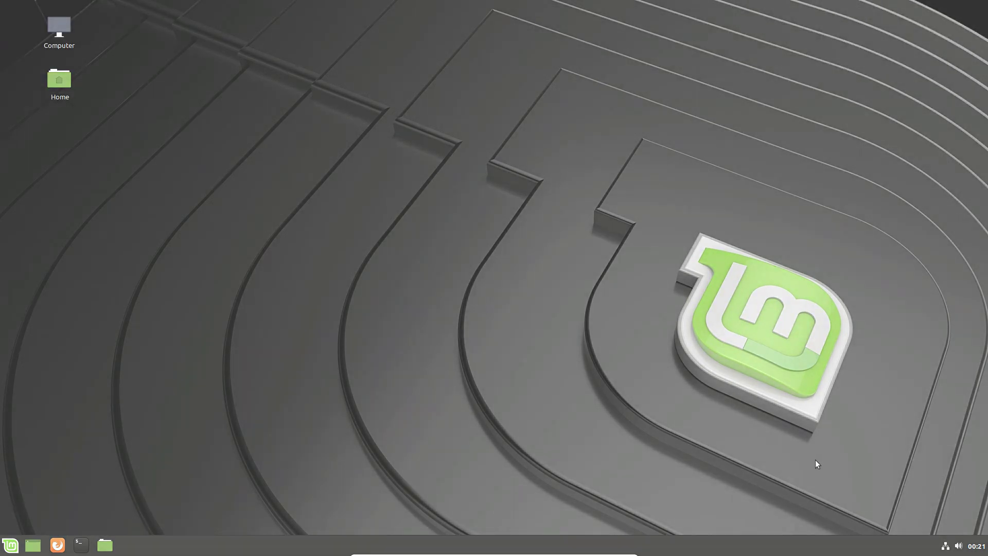